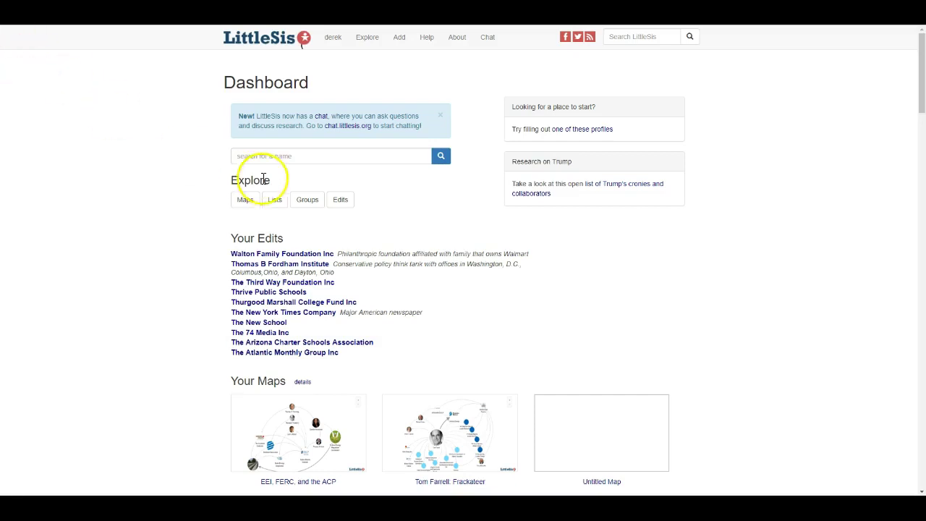
Step: Search LittleSis for "trump" from the dashboard
click(273, 156)
text(Trump)
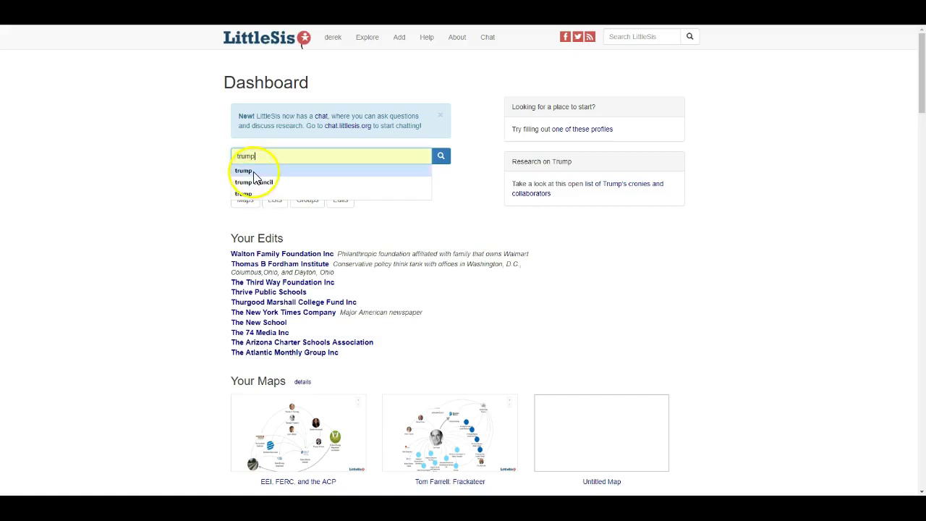
click(241, 172)
click(441, 158)
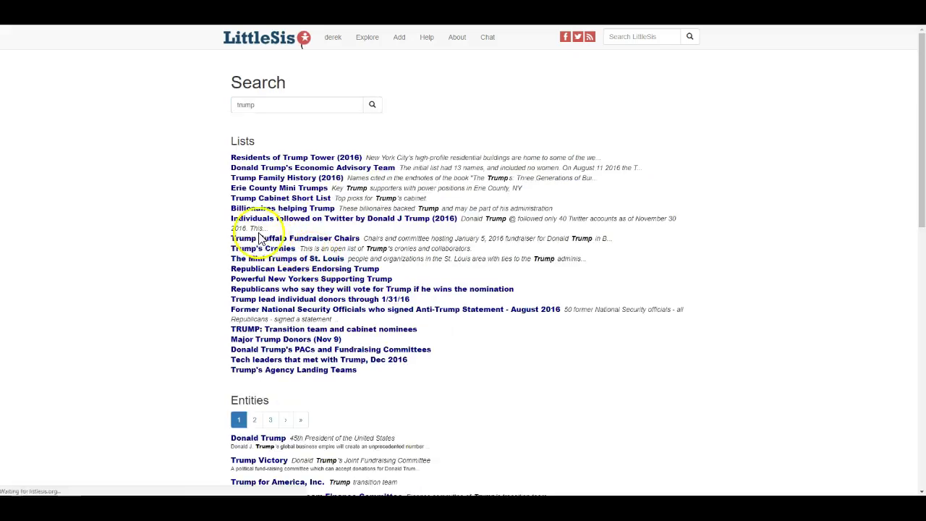
Step: Open the Donald Trump entity from the search results and look over his profile page
scroll(253, 427, down, 3)
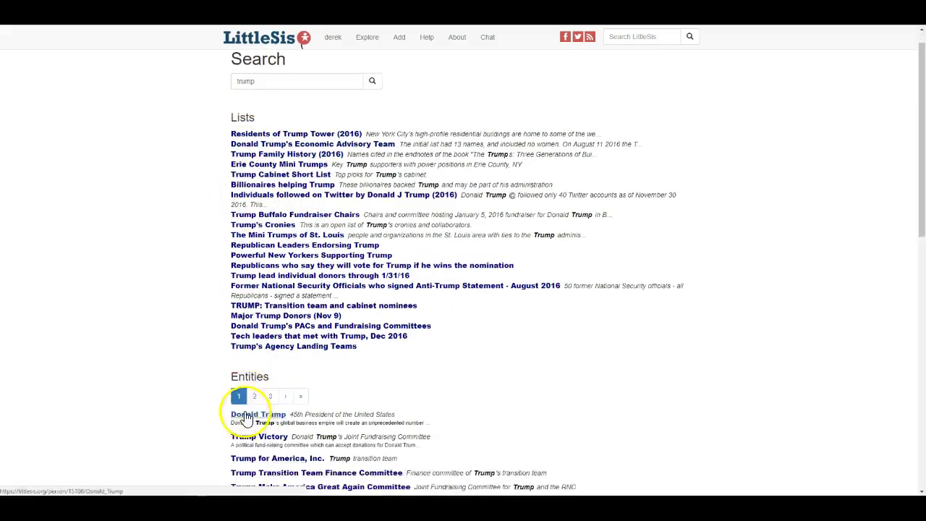
click(259, 246)
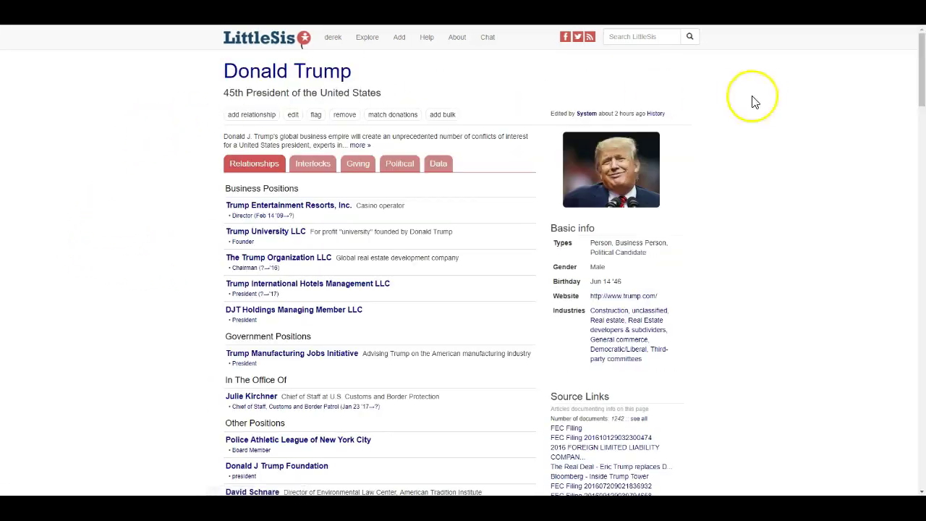
drag(921, 63, 924, 67)
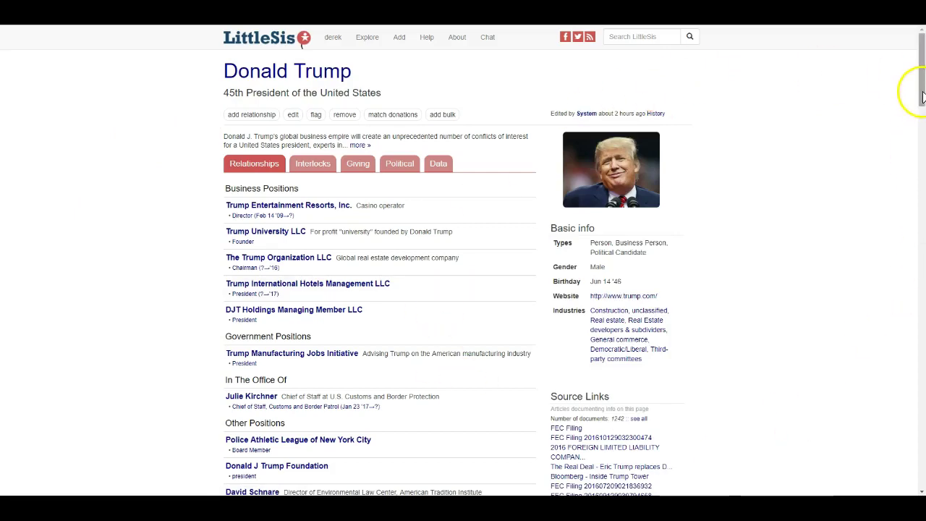
drag(923, 116, 924, 65)
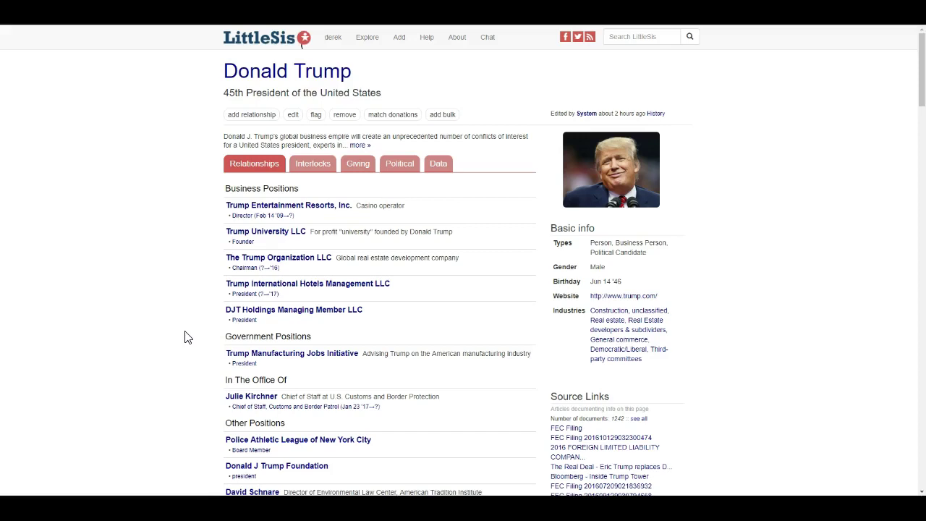
Step: Return to the dashboard, search for "hedge fund" and look through the matching lists, entities and network maps
click(251, 44)
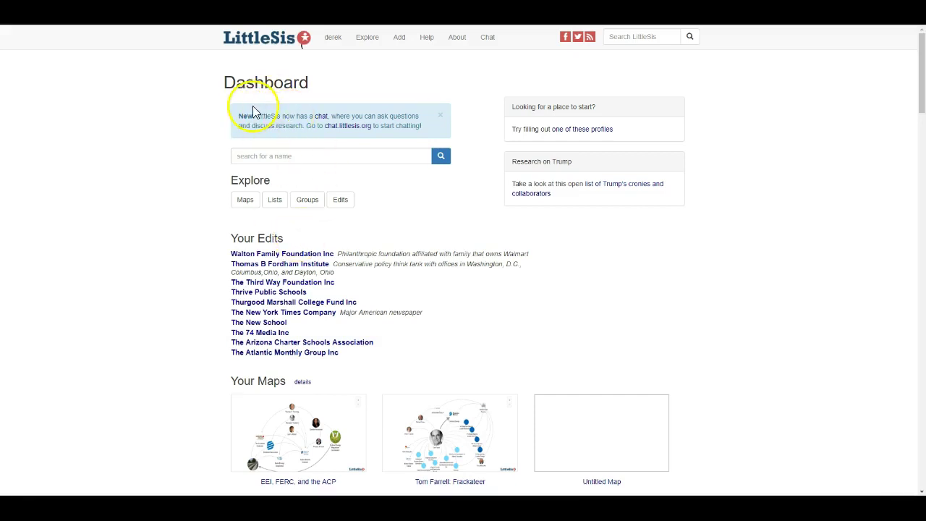
click(278, 152)
text(hedge f)
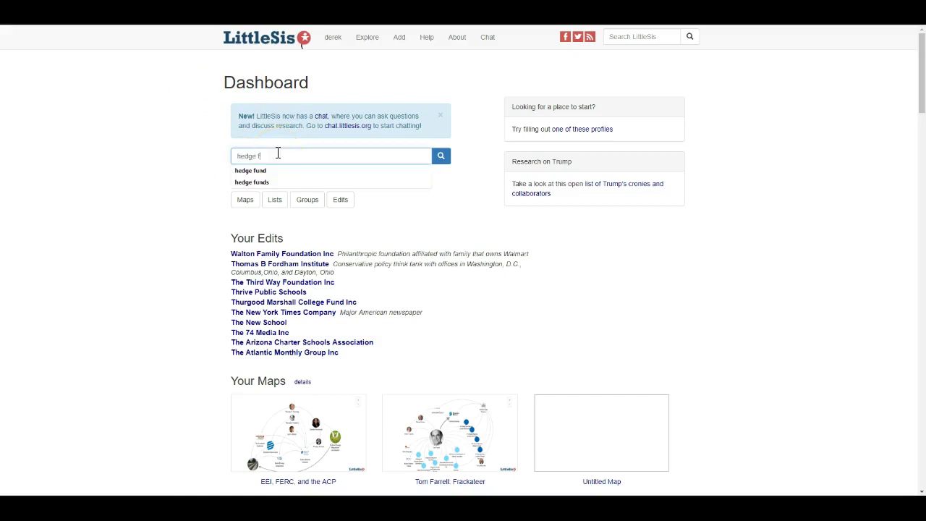
text(und)
click(442, 156)
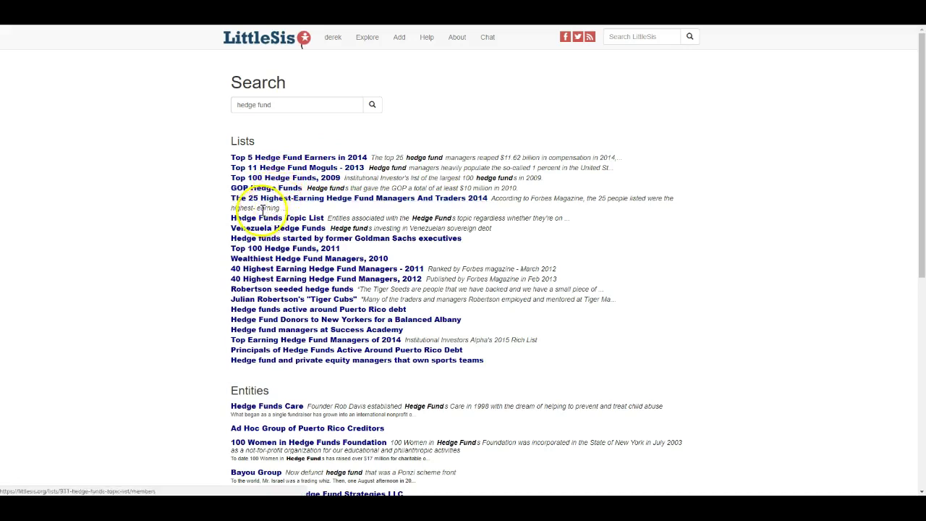
scroll(210, 343, down, 1)
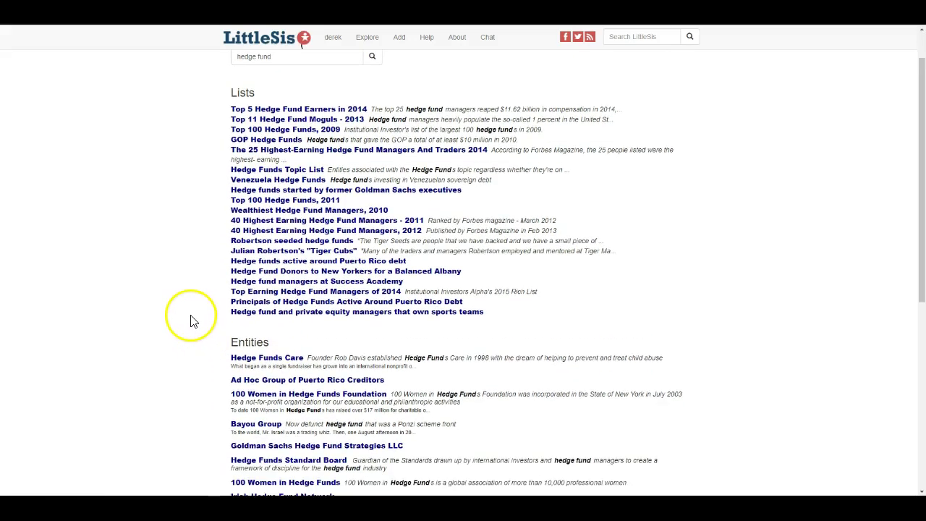
scroll(191, 324, down, 4)
scroll(192, 322, down, 1)
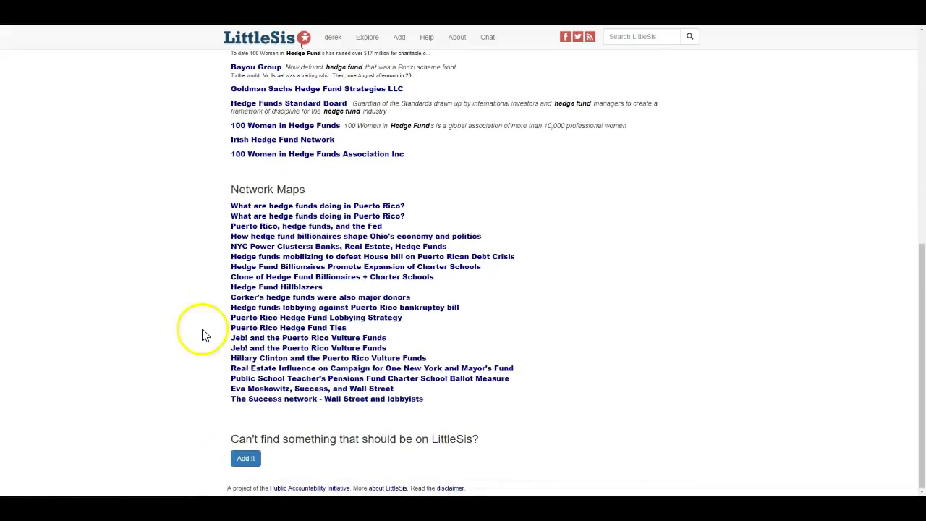
Step: Start a new entity named "Hedge Fund" with the short description "Wall Street hedge fund"
click(247, 458)
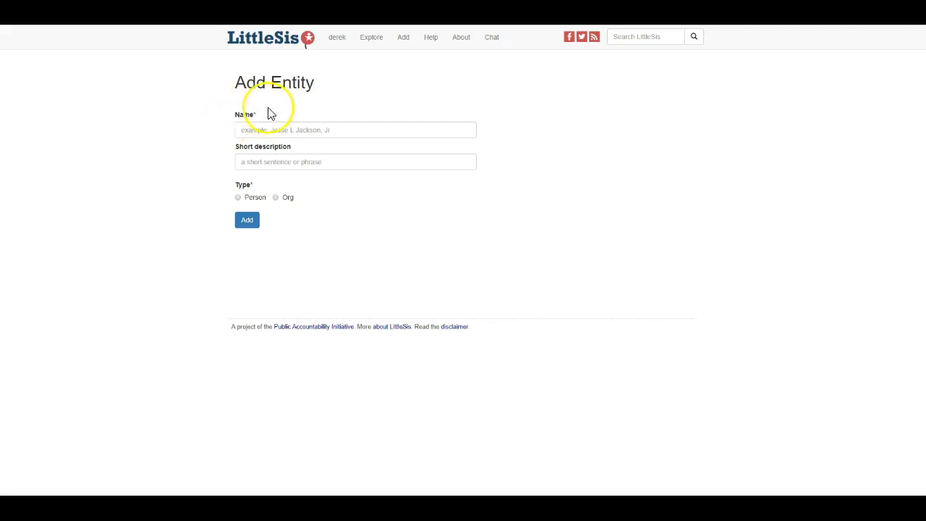
click(269, 127)
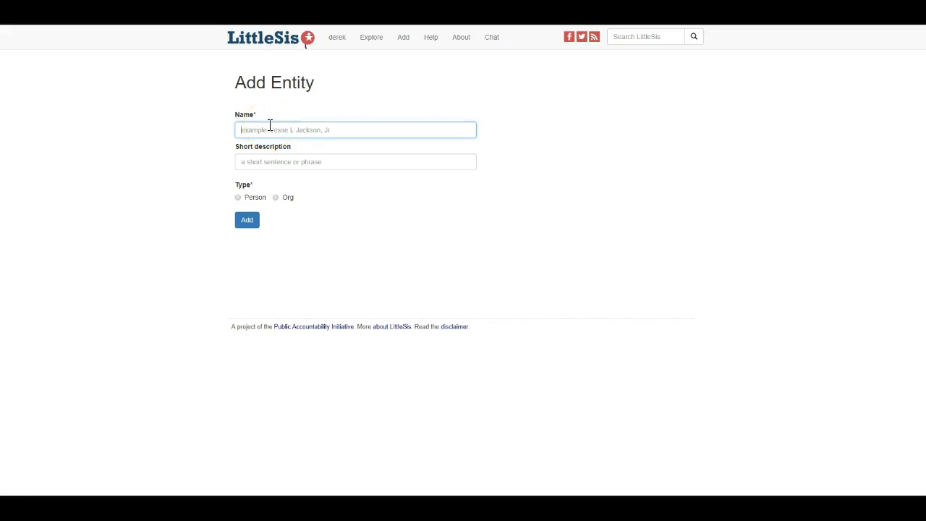
text(Hedge Fund)
click(277, 165)
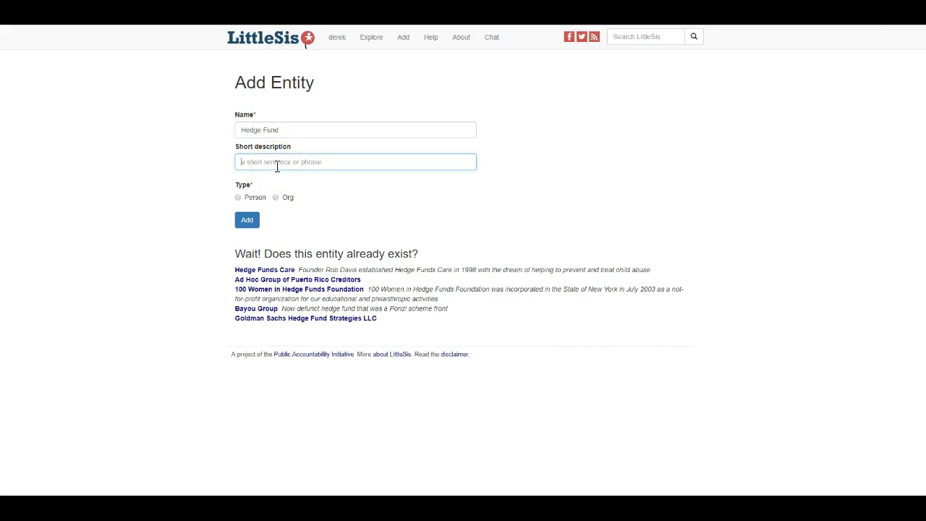
text(Wall Street hedge fund)
click(292, 160)
Step: Classify the new entity as an Org of type Business and add it
click(275, 200)
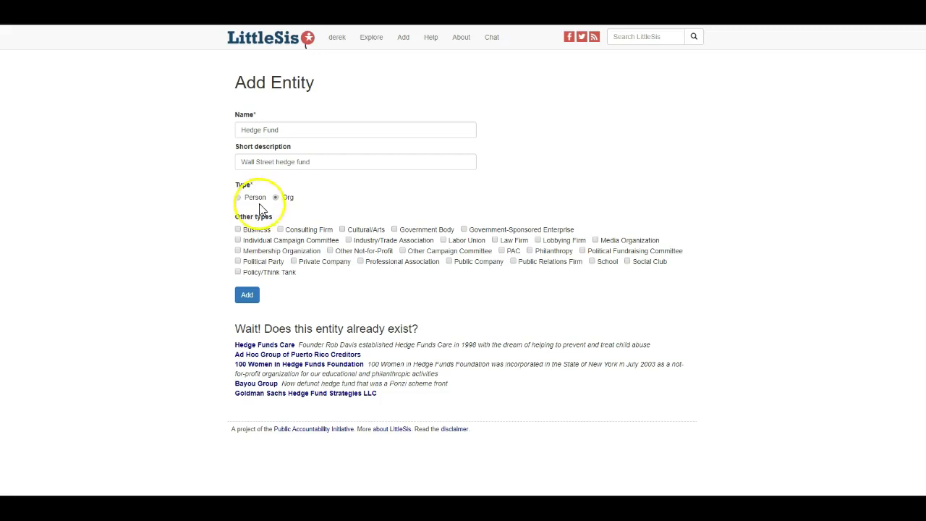
click(238, 231)
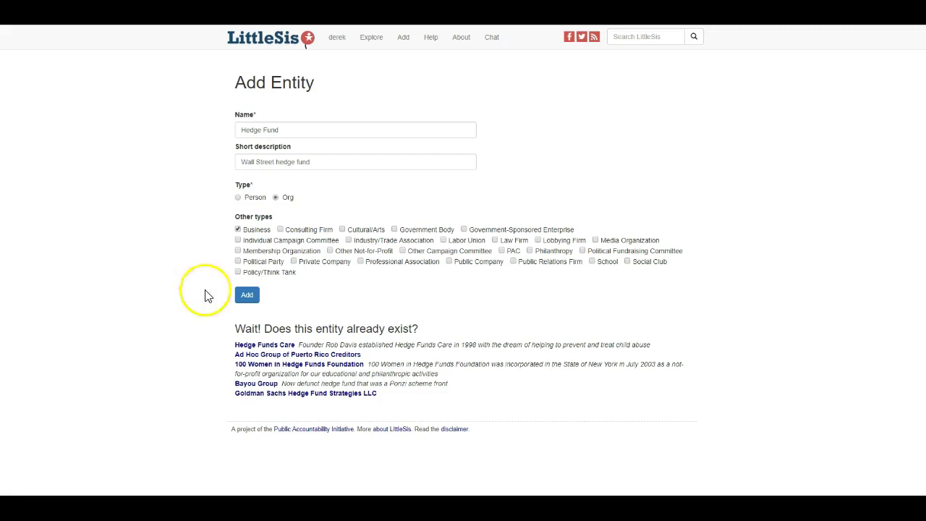
click(248, 295)
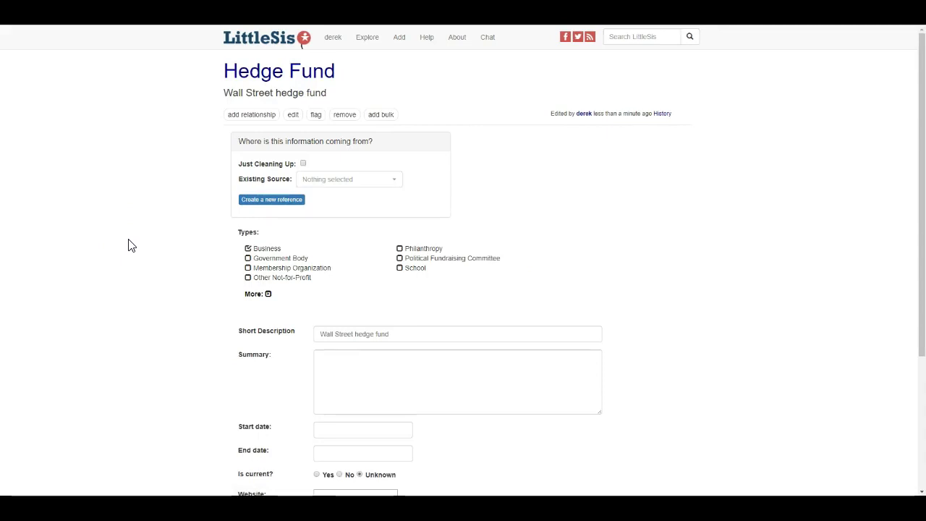
Step: Look over the new entity's edit form and open the Hedge Fund profile page without entering more details
click(131, 269)
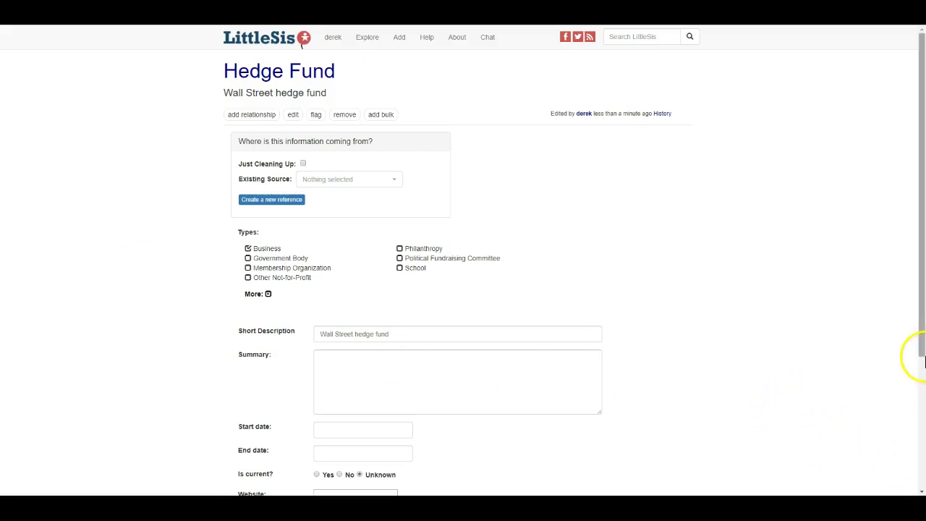
drag(921, 289, 796, 196)
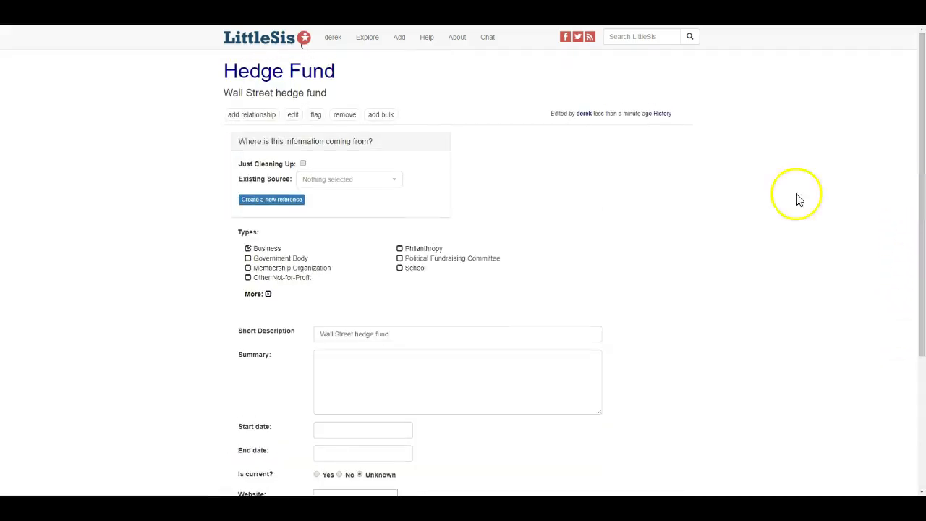
click(263, 78)
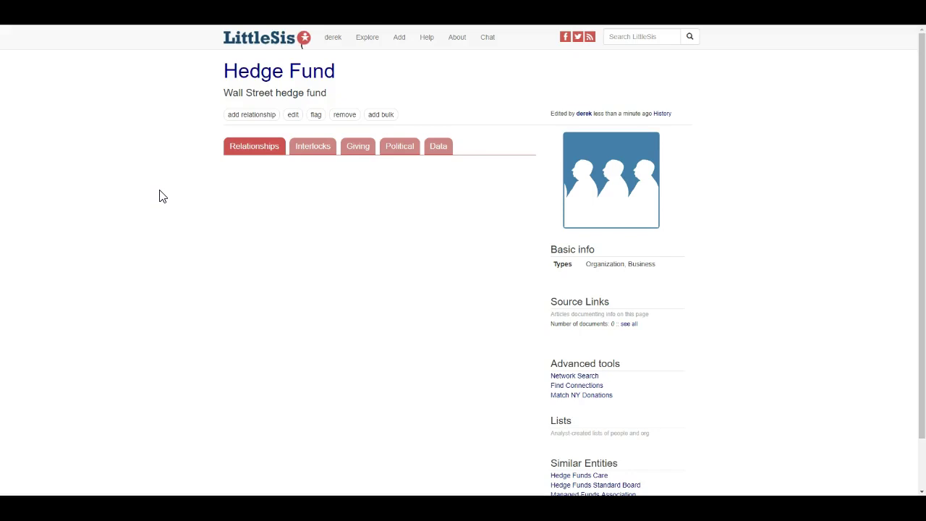
Step: Start a new relationship for Hedge Fund and search for "Hedge Fund CEO" as the related entity
click(253, 115)
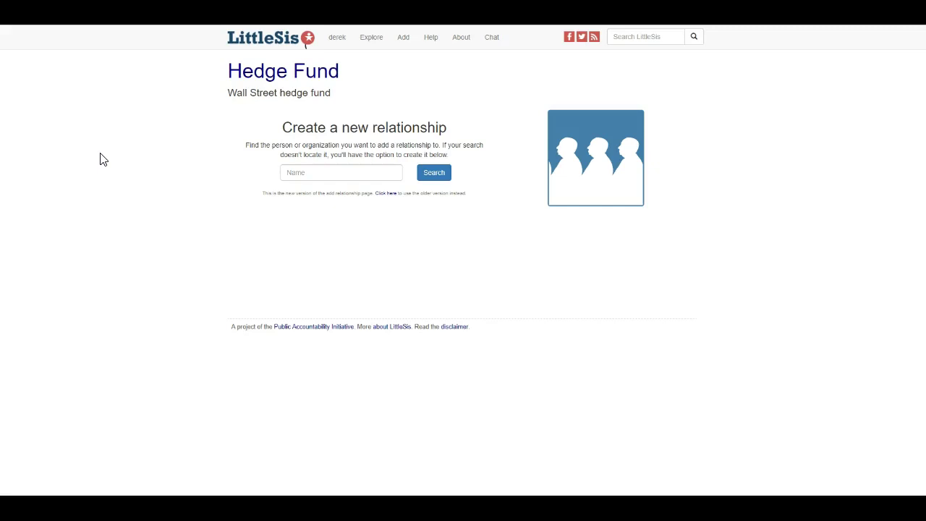
click(301, 174)
text(H)
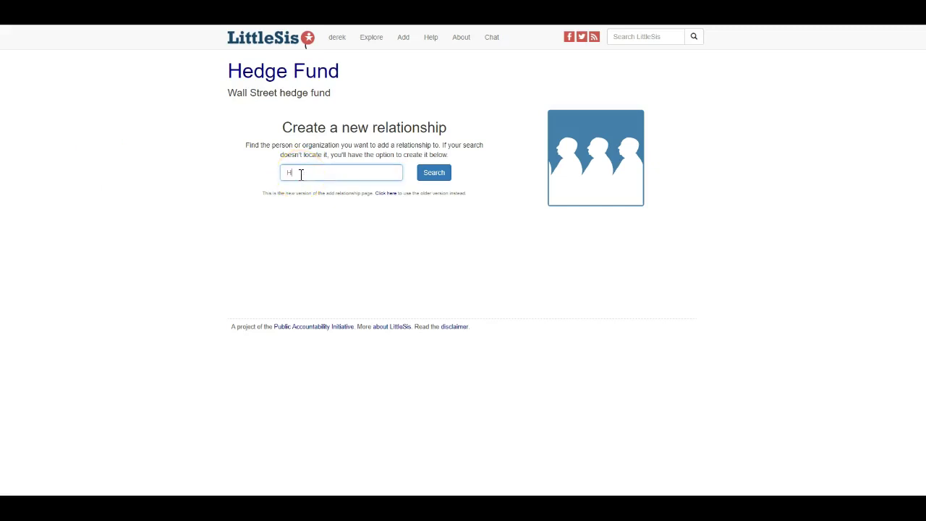
text(edge Fund CEO)
click(435, 174)
click(435, 176)
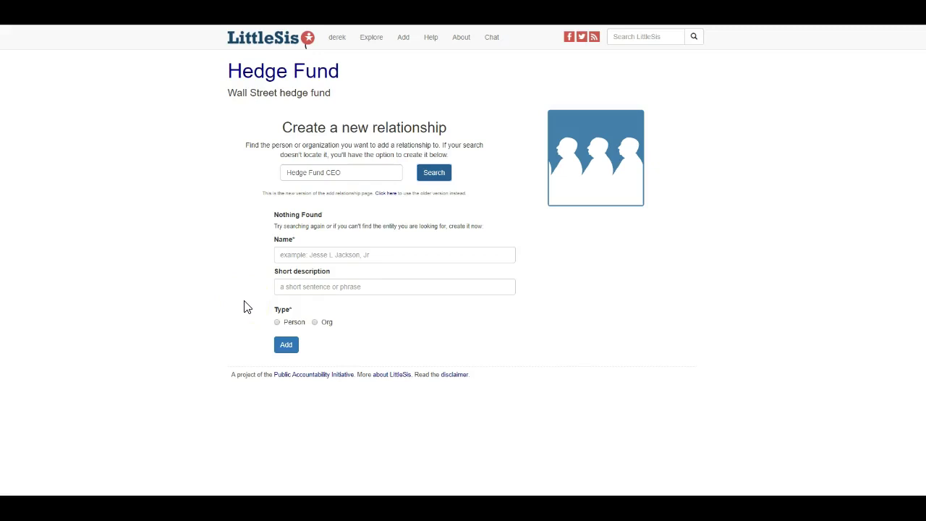
Step: Name the related new entity "Hedge Fund CEO" and describe it as "The CEO of Hedge FUnd"
click(297, 256)
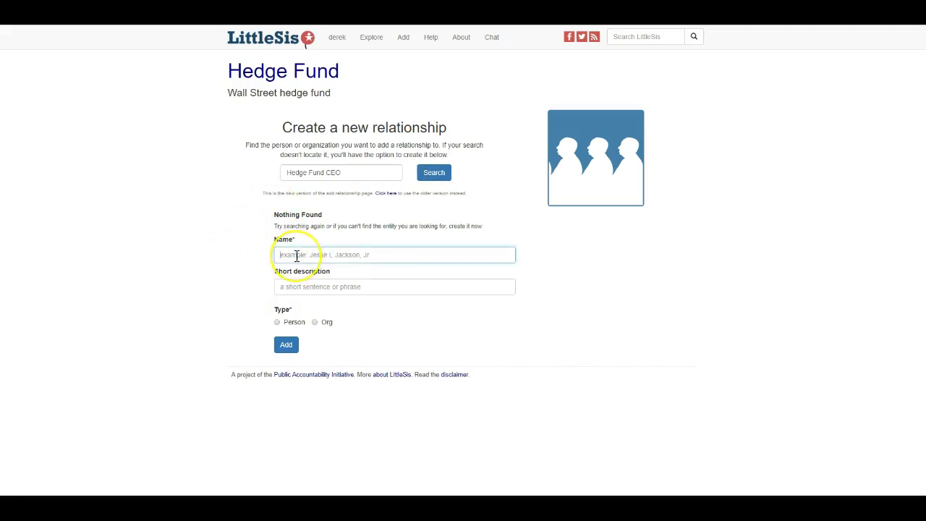
text(Hedge)
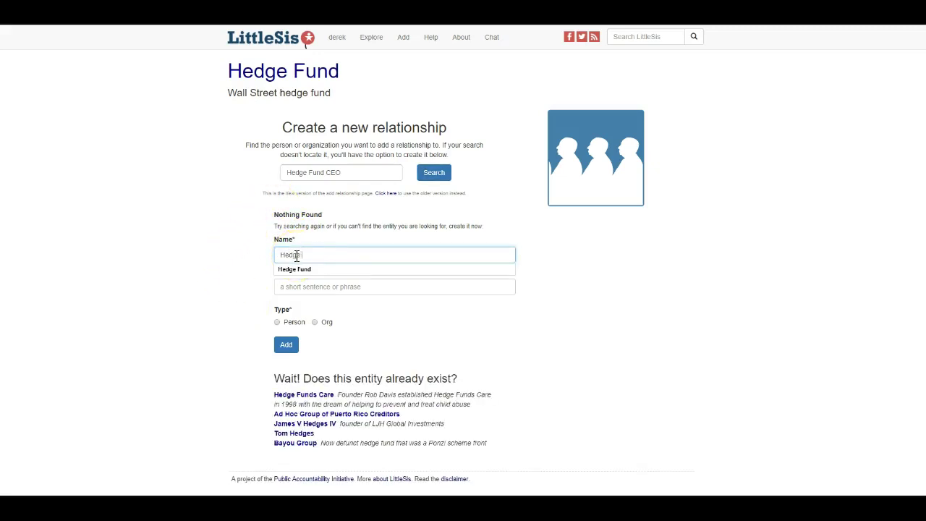
text( Fund CEO)
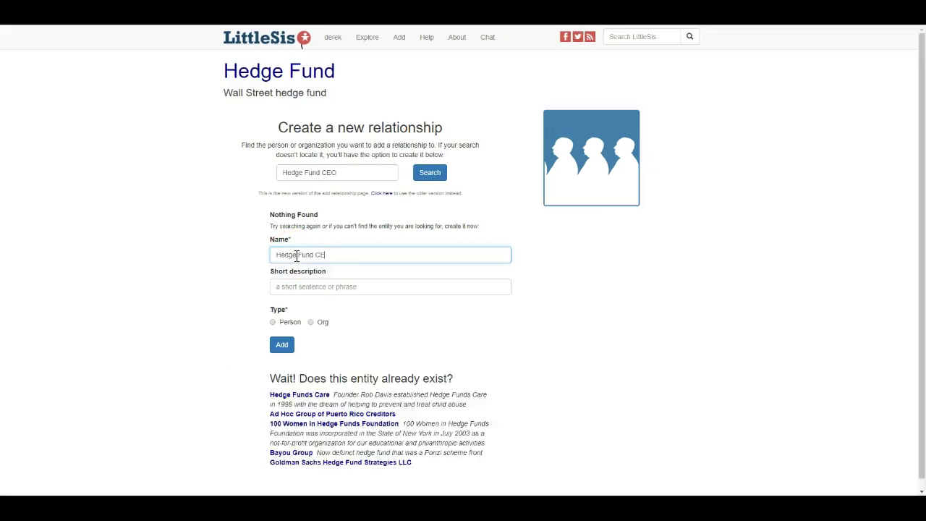
click(312, 291)
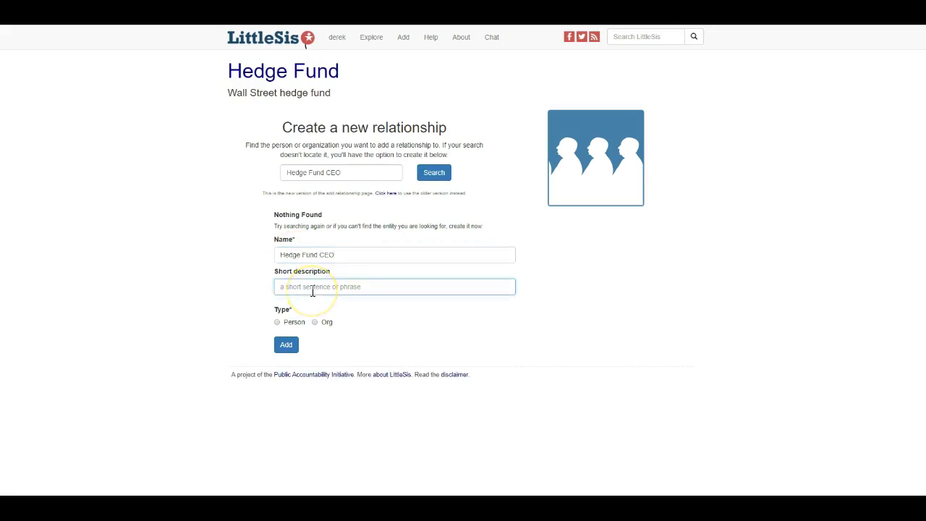
text(The CEO of Hedge FUnd)
Step: Classify Hedge Fund CEO as a Person of type Business Person and add the entity
click(278, 323)
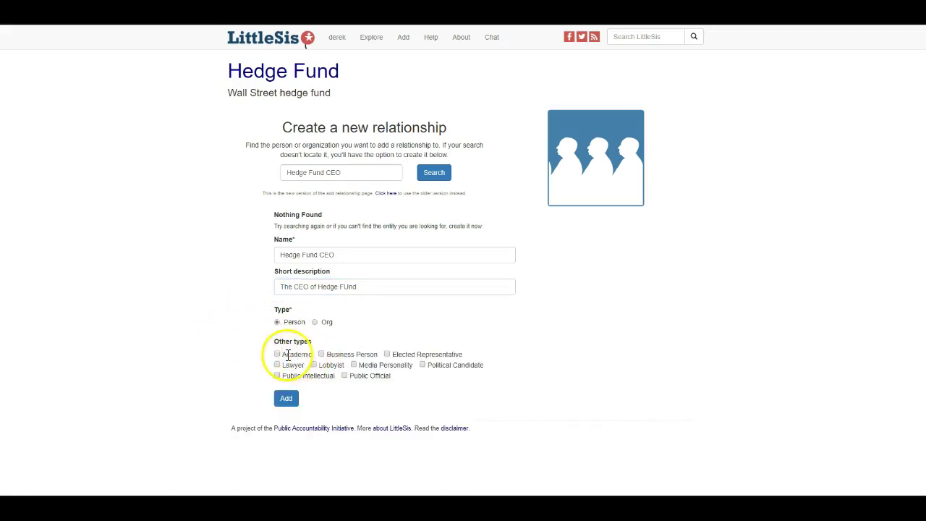
click(322, 354)
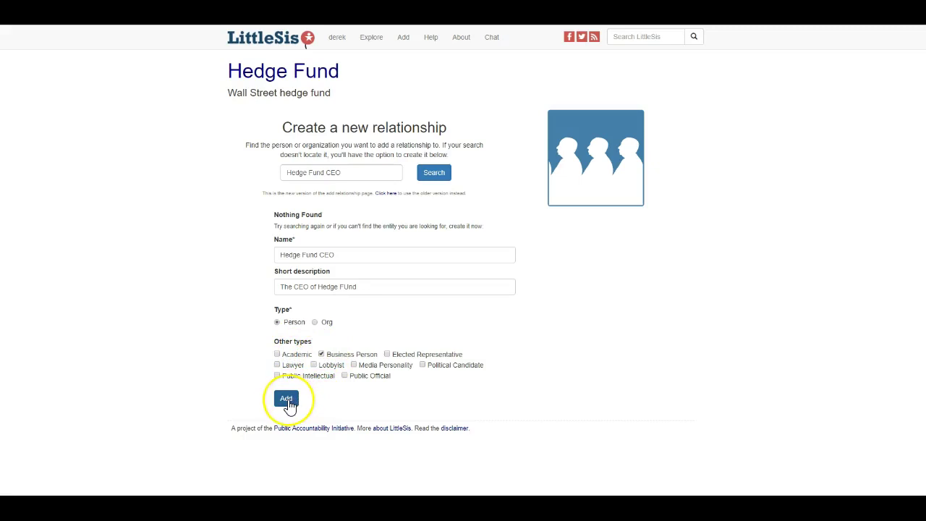
click(288, 402)
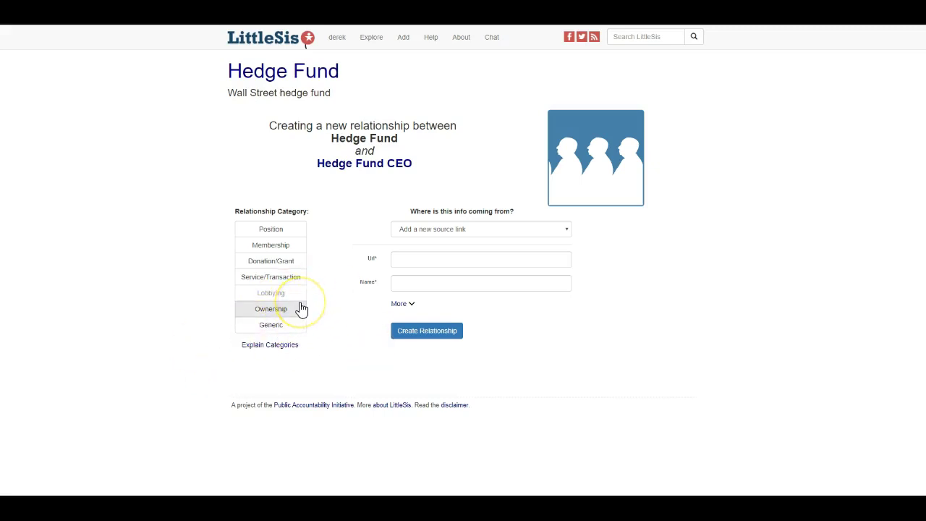
Step: Categorize the relationship as a Position and paste the copied New York Times homepage address as the source URL
click(275, 232)
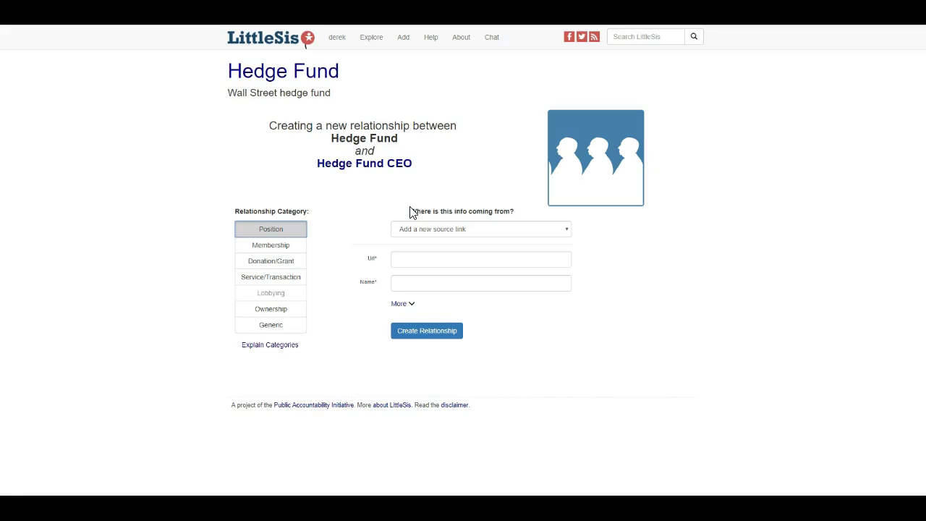
click(414, 230)
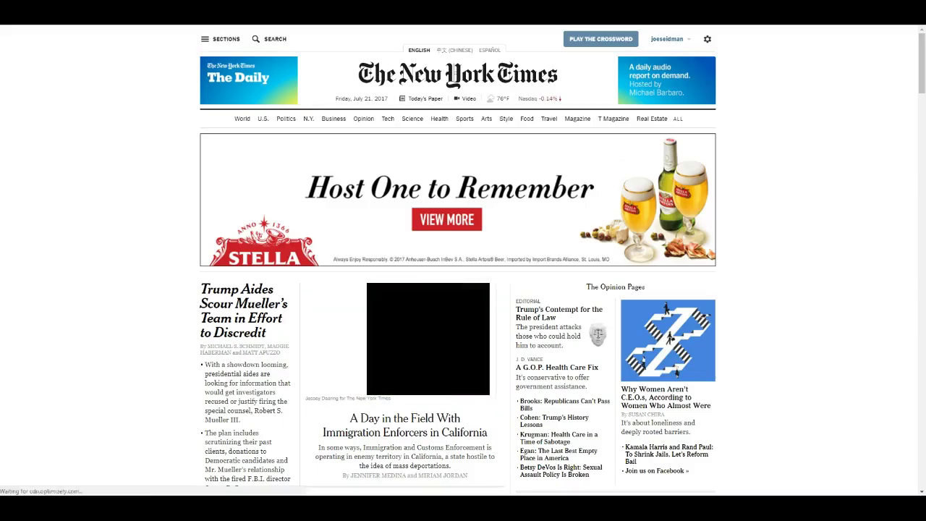
right_click(161, 35)
click(179, 61)
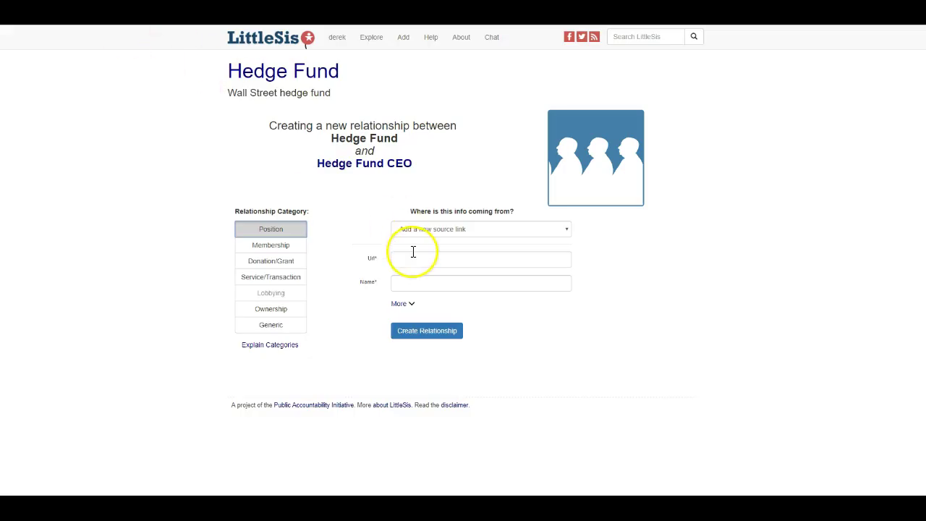
click(413, 254)
right_click(414, 253)
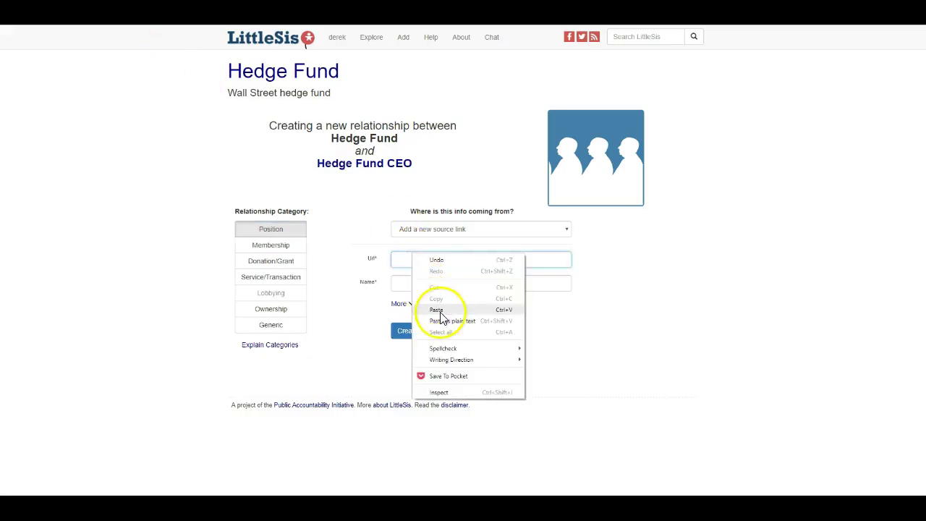
click(438, 310)
Step: Name the source "NYT article 2017" and create the relationship
click(432, 289)
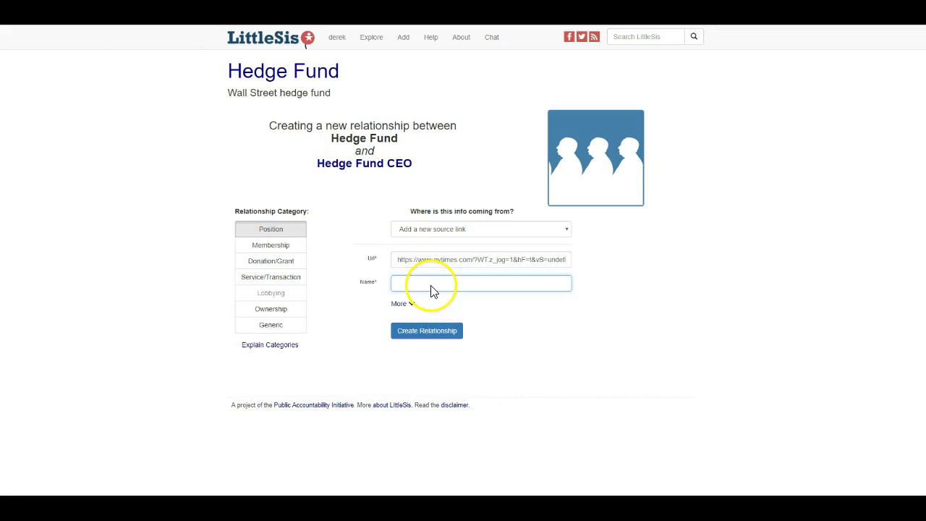
text(NYT article 2017)
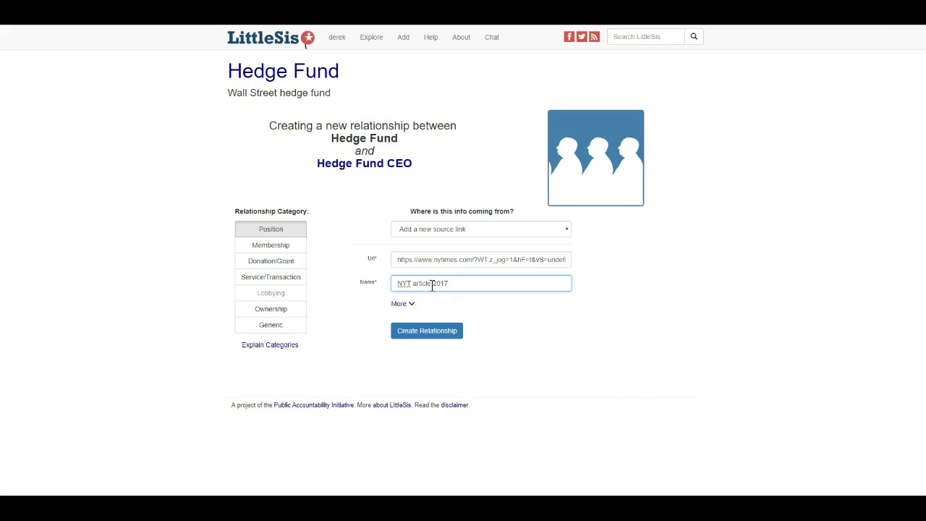
click(429, 336)
click(429, 333)
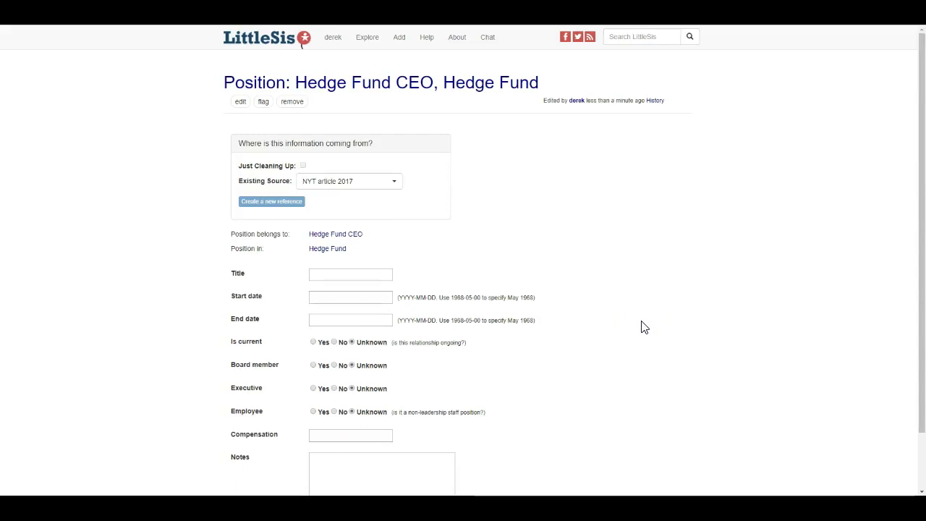
Step: Give the position the title "CEO" and the start date 2008-05-00
click(617, 325)
click(464, 300)
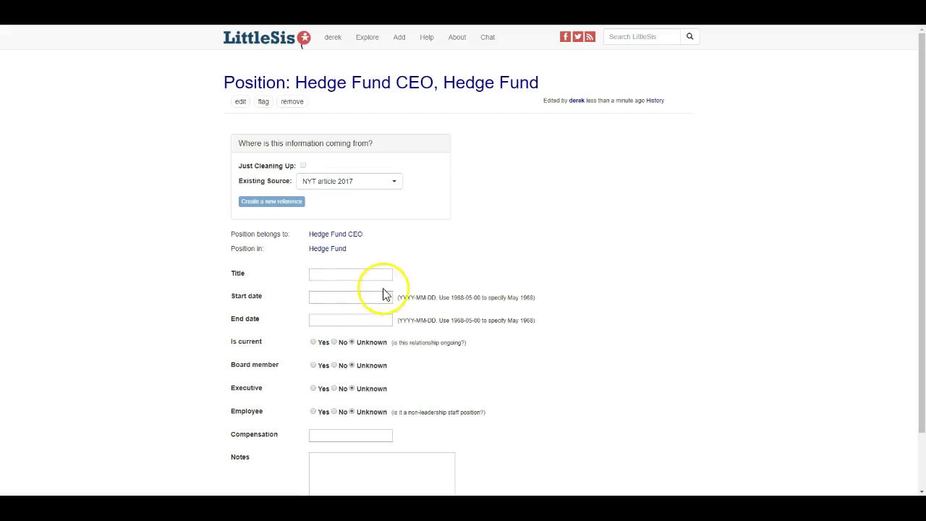
click(351, 275)
text(CEO)
click(345, 302)
text(05)
key(BackSpace)
key(BackSpace)
text(20)
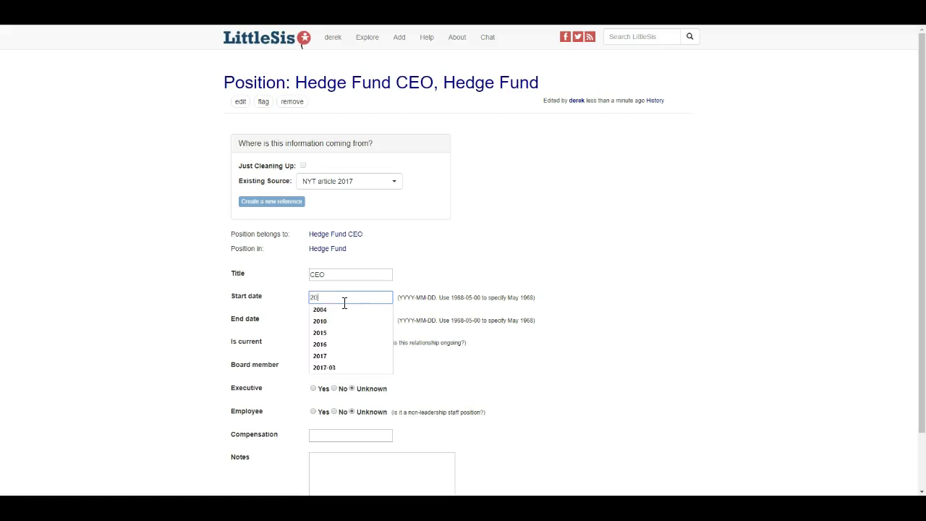
text(08-05-09)
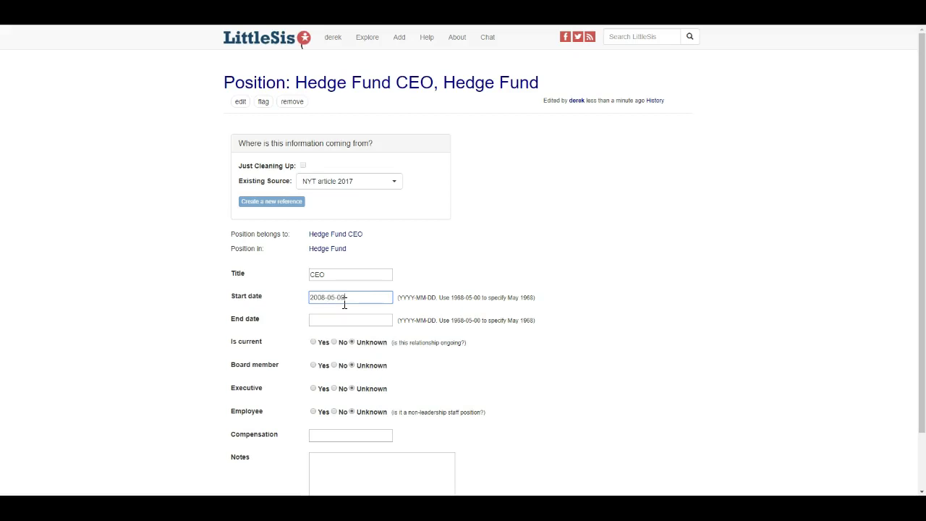
key(BackSpace)
text(05-00)
Step: Set the position's compensation to 20000000
scroll(347, 336, down, 1)
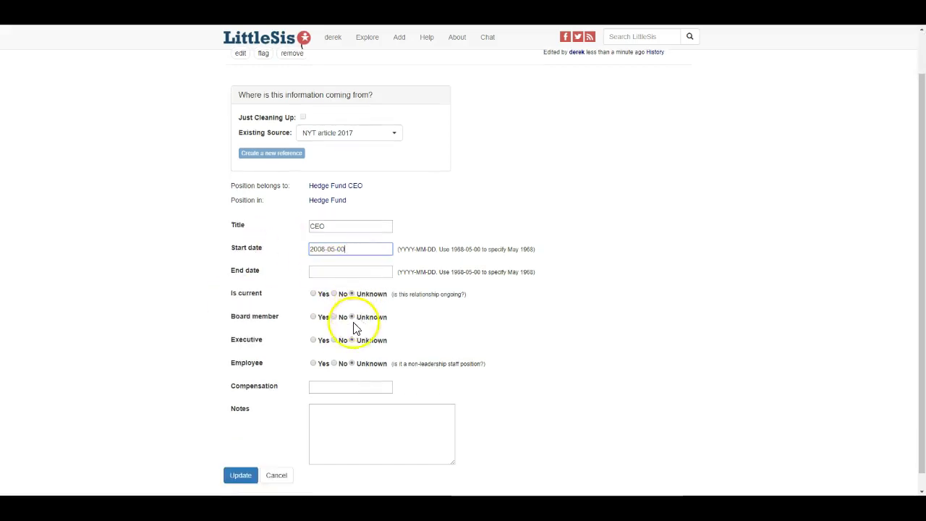
click(330, 388)
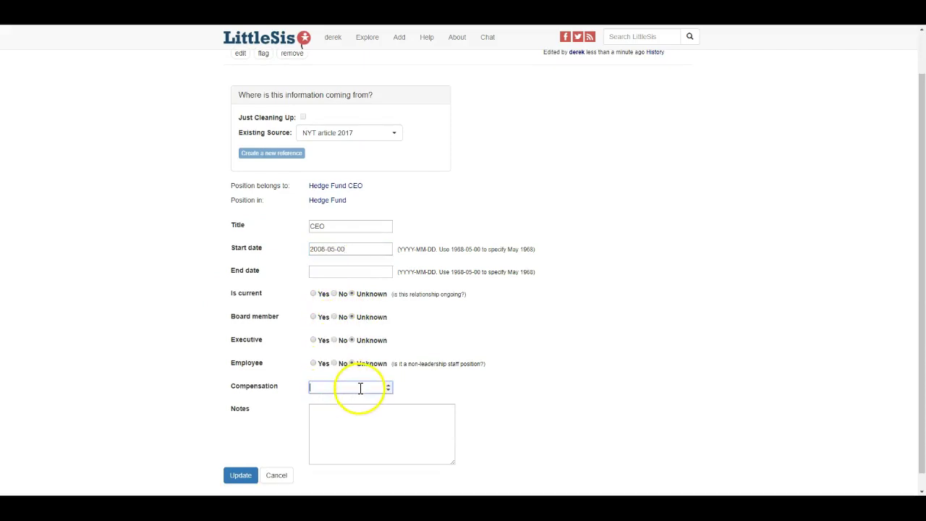
text(20000000)
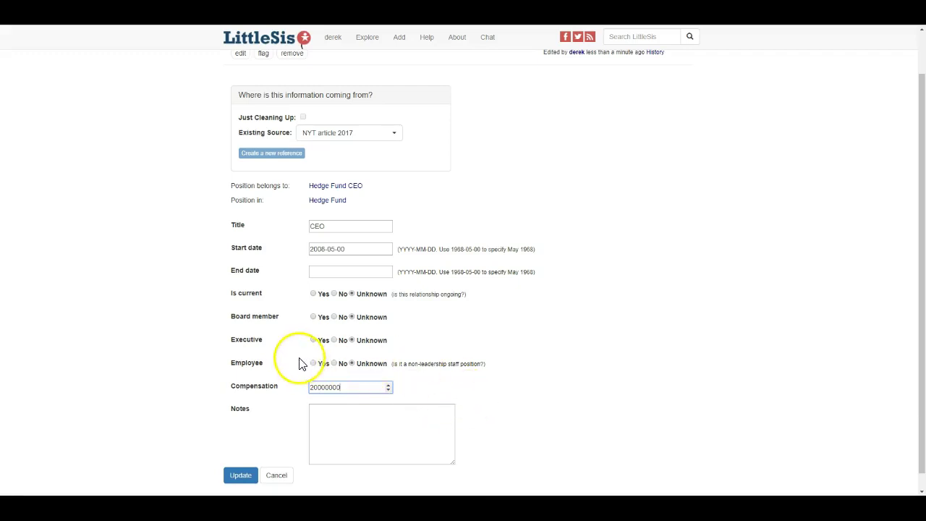
Step: Answer Yes for the position being current, board member and executive, and save the relationship's details
scroll(292, 357, down, 1)
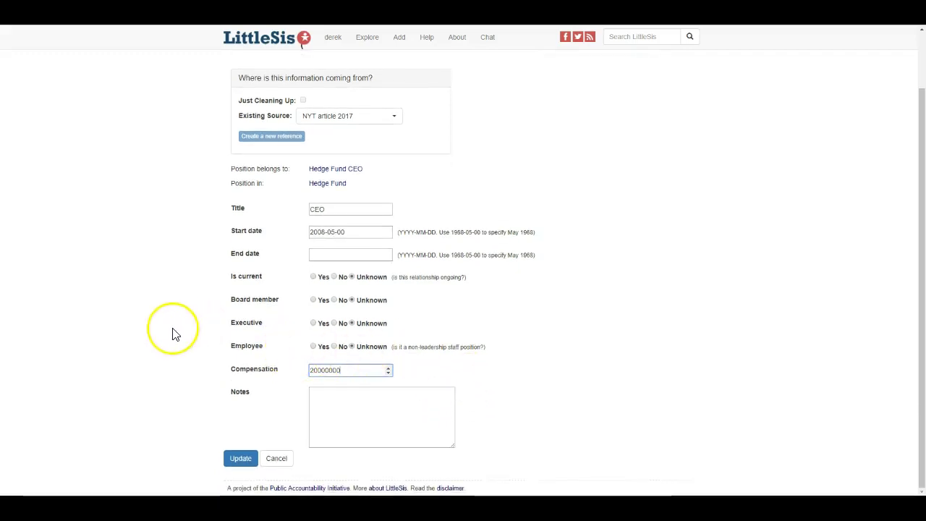
click(314, 279)
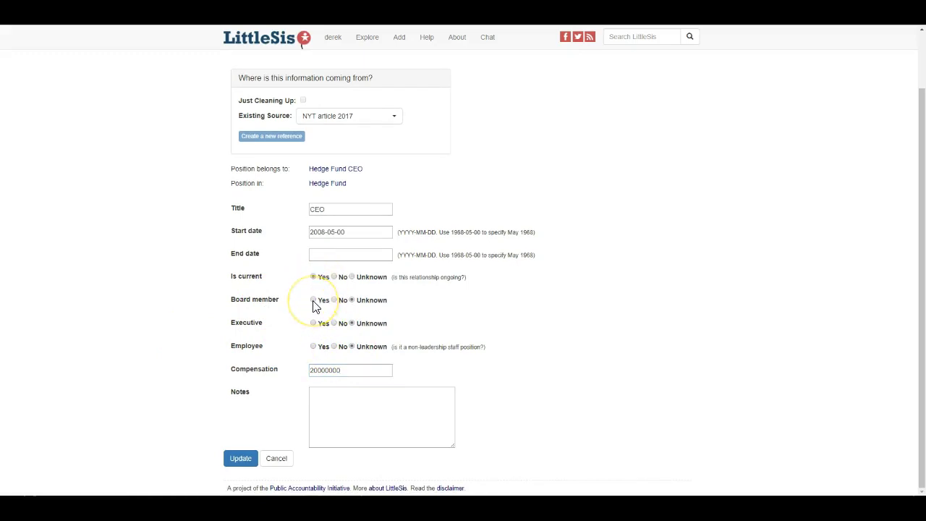
click(313, 302)
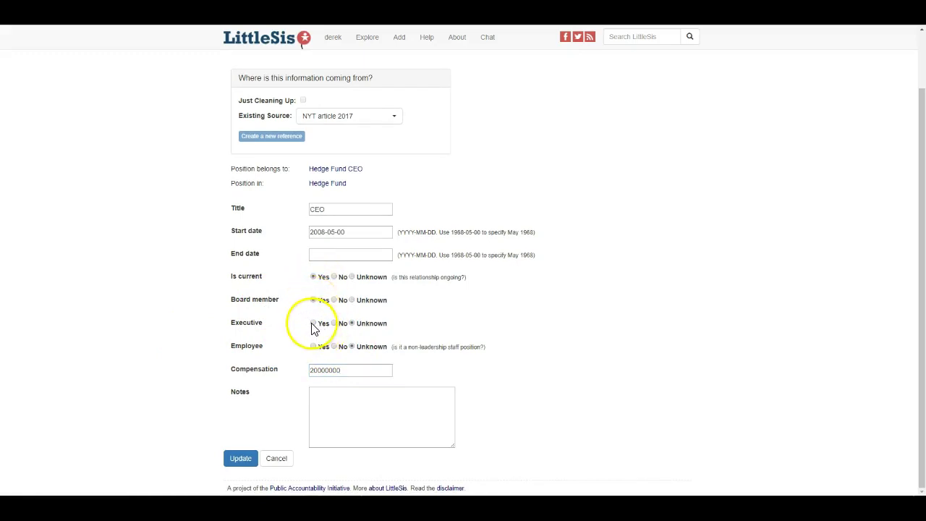
click(313, 325)
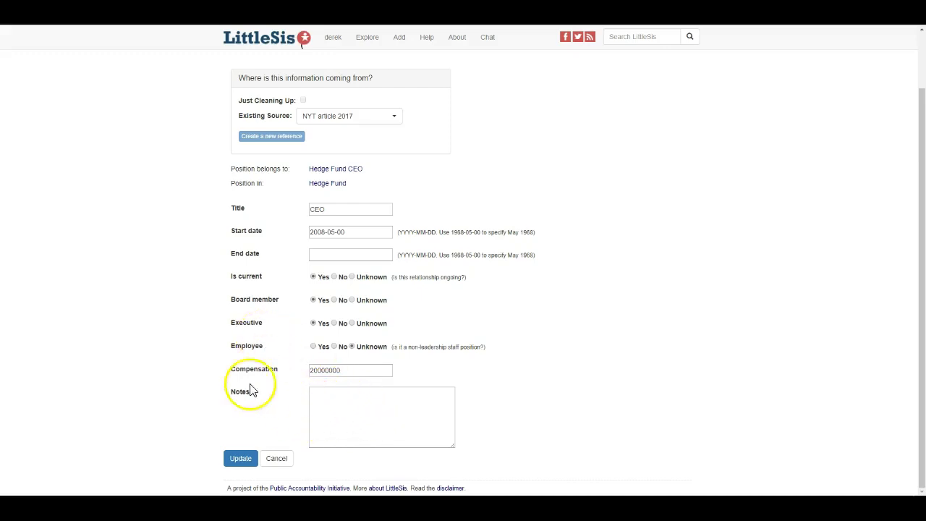
scroll(248, 382, up, 2)
scroll(248, 369, down, 2)
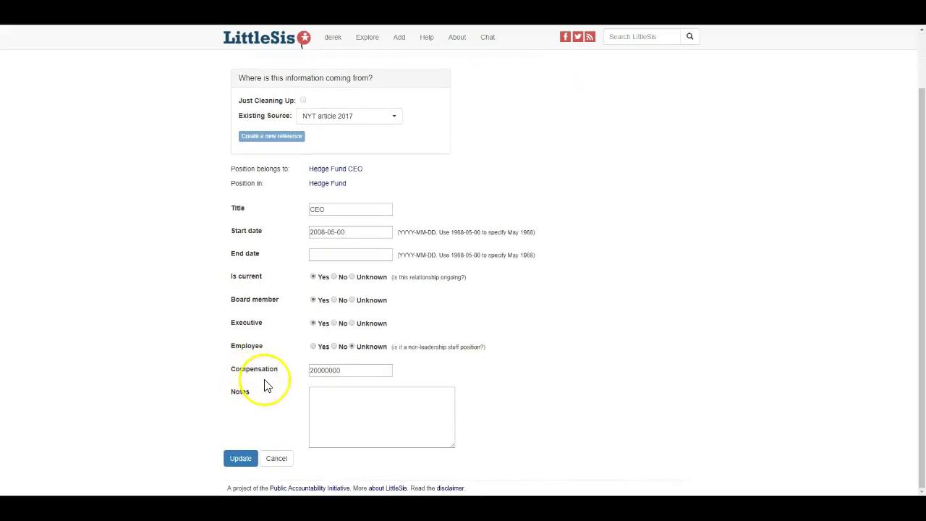
click(239, 461)
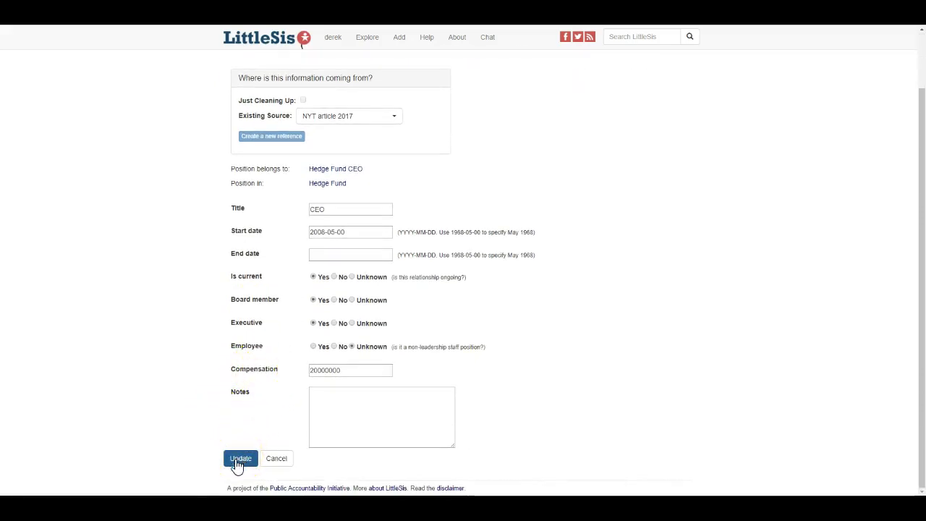
click(239, 461)
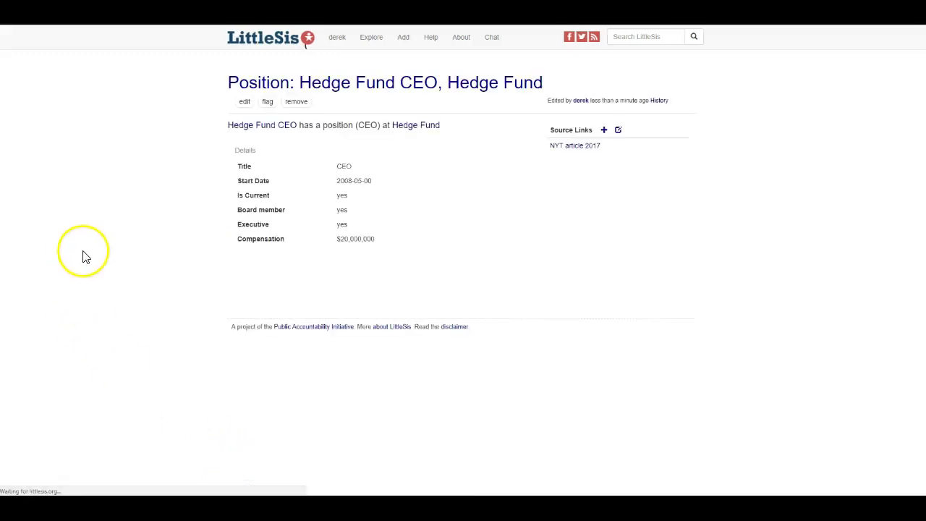
Step: View the Hedge Fund profile, inspect the CEO position's details from its Leadership & Staff list and return to the profile
click(427, 128)
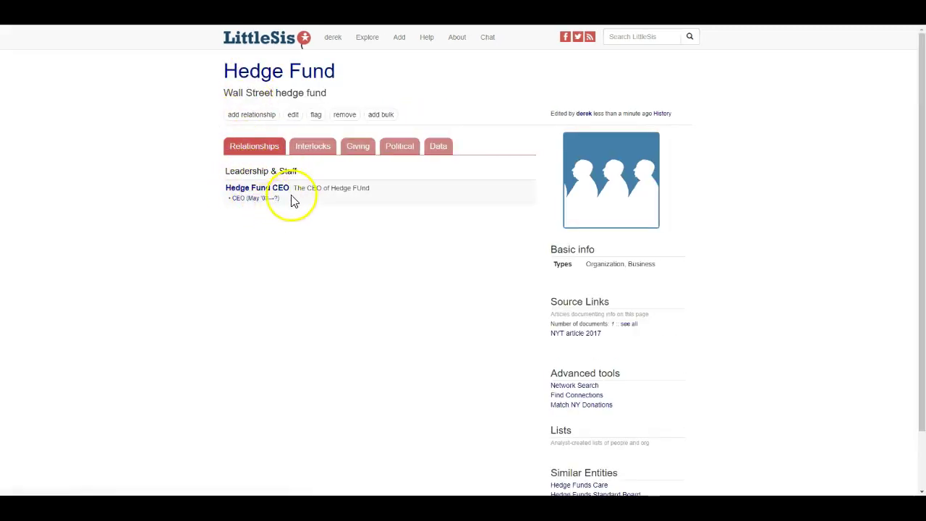
click(259, 199)
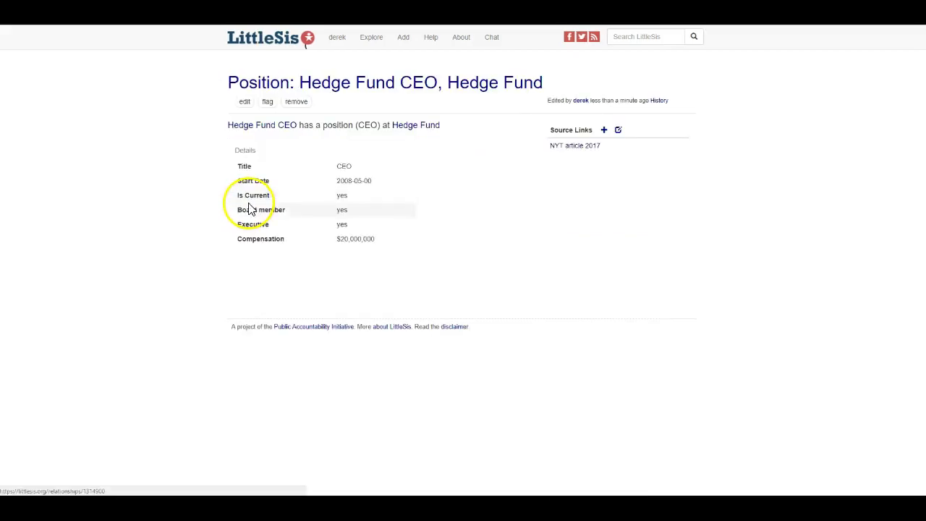
click(413, 125)
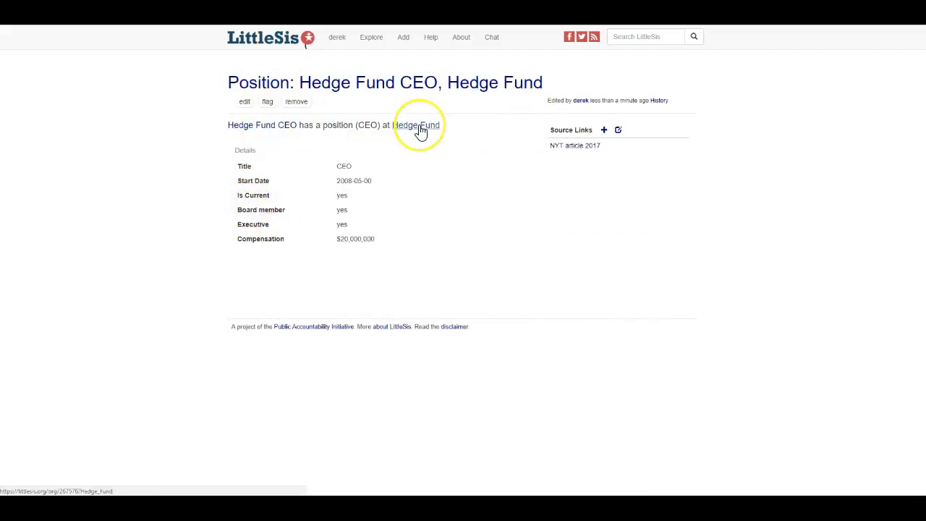